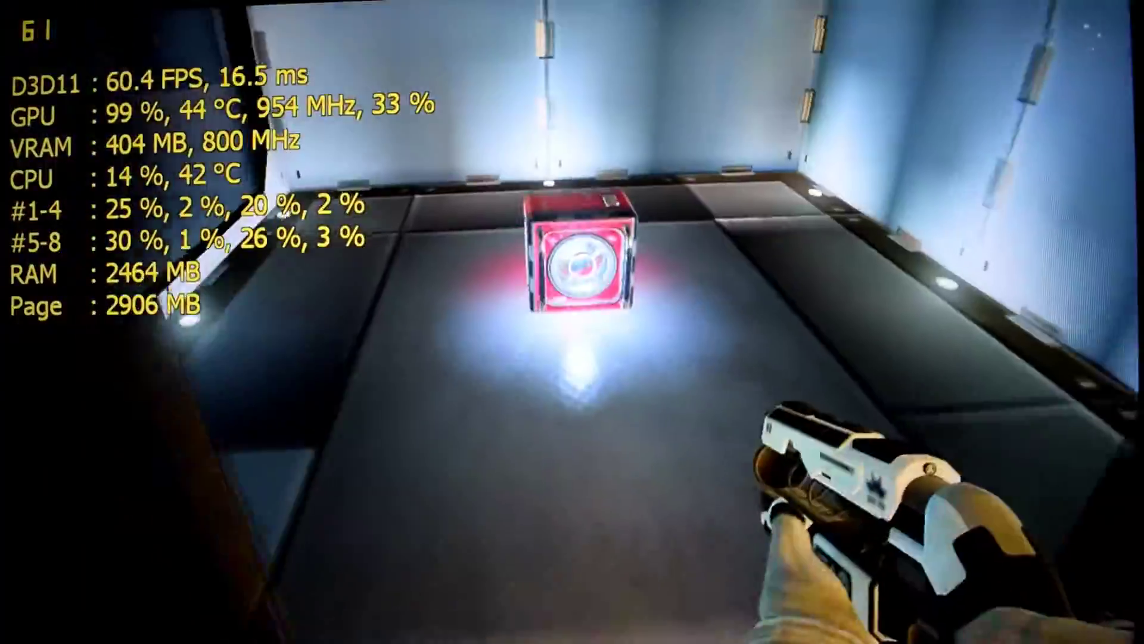
{"action": "key", "text": "e"}
{"action": "key", "text": "e"}
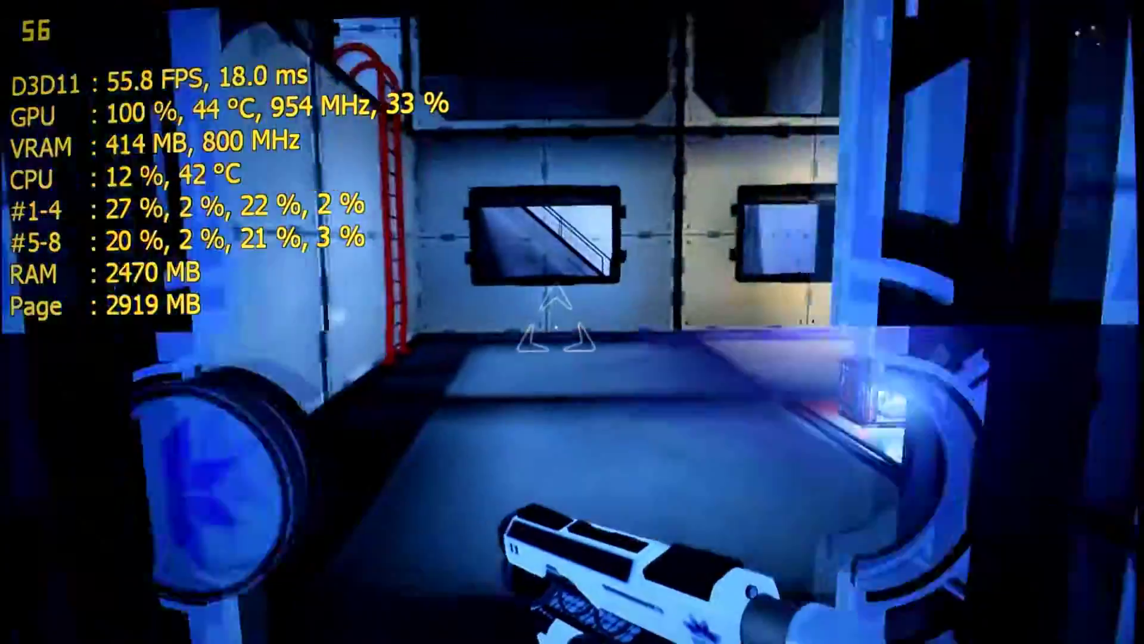
{"action": "key", "text": "e"}
{"action": "left_click", "coordinate": [572, 322]}
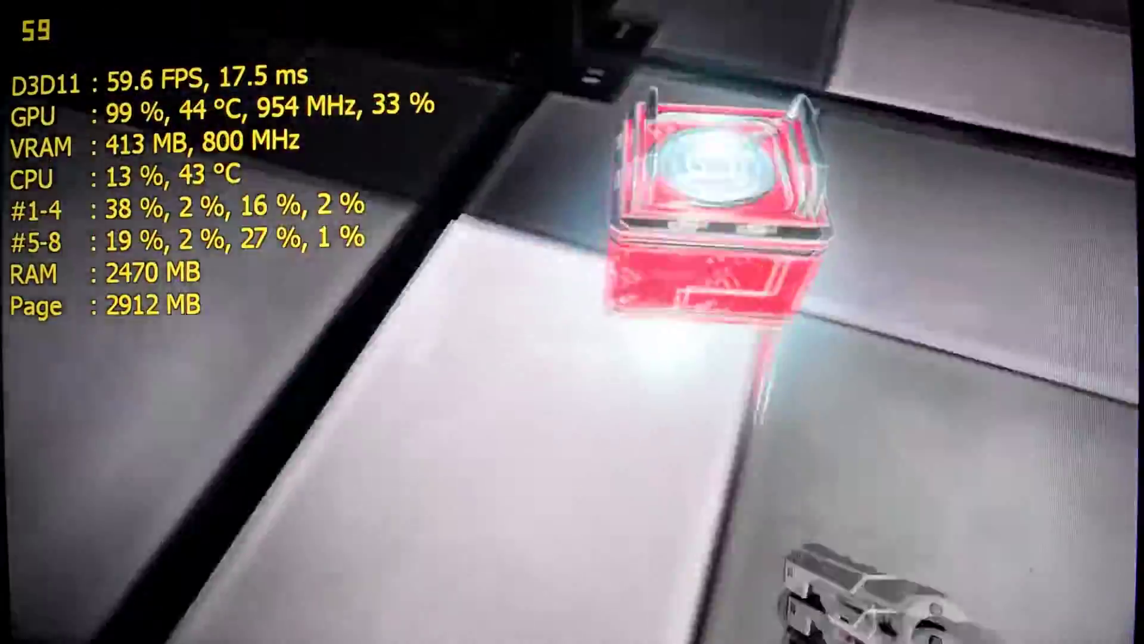
{"action": "left_click", "coordinate": [572, 321]}
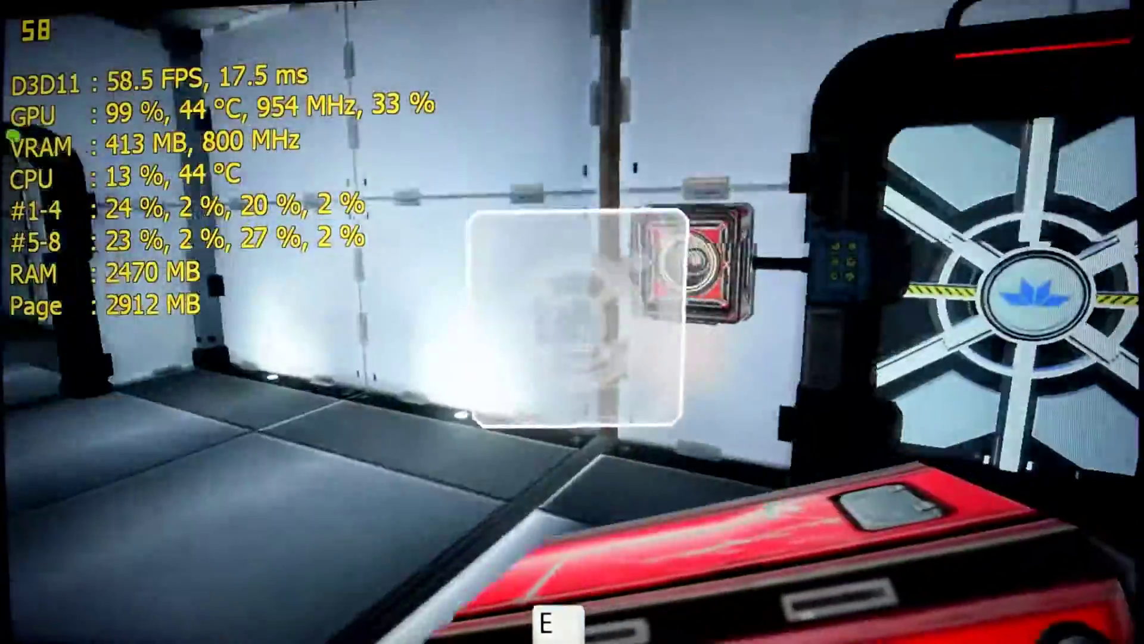
{"action": "key", "text": "e"}
{"action": "key", "text": "w"}
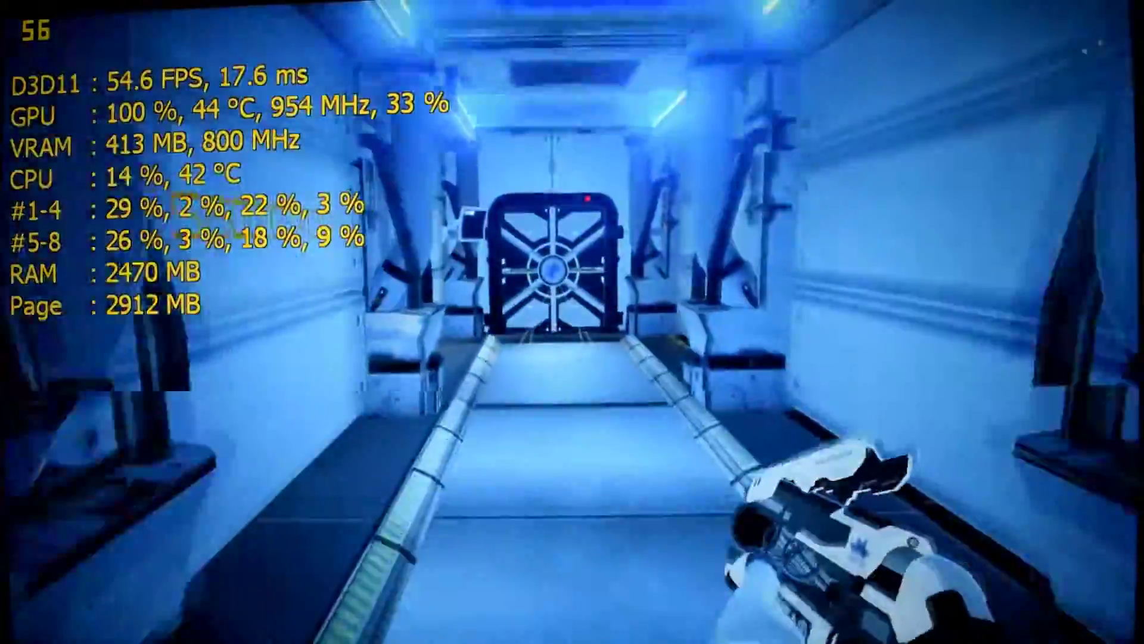
{"action": "key", "text": "w"}
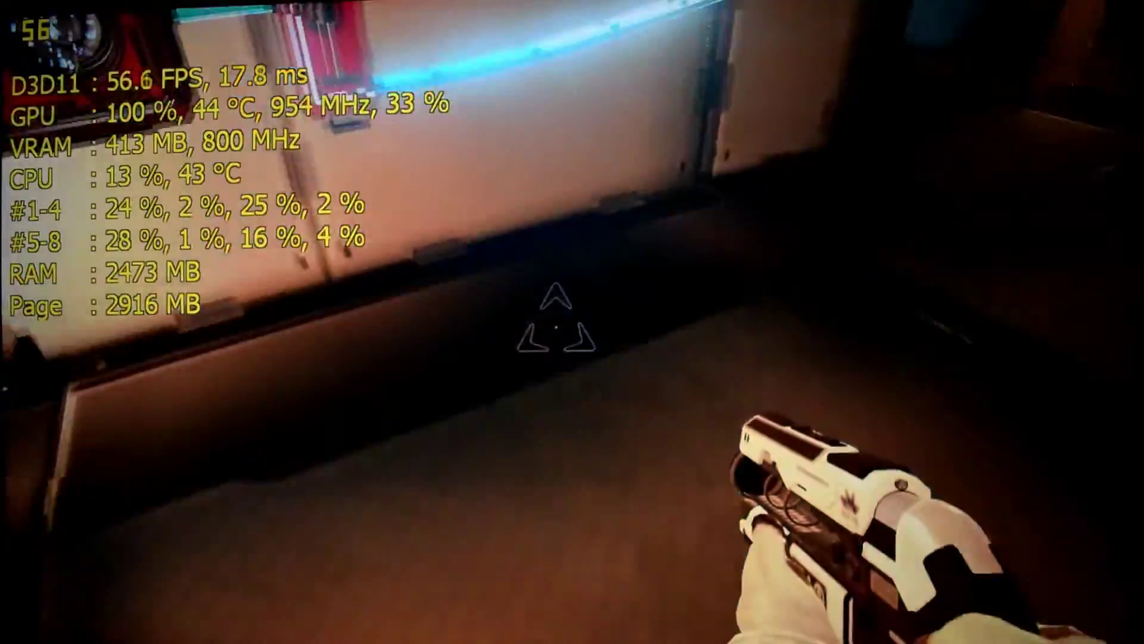
{"action": "key", "text": "w"}
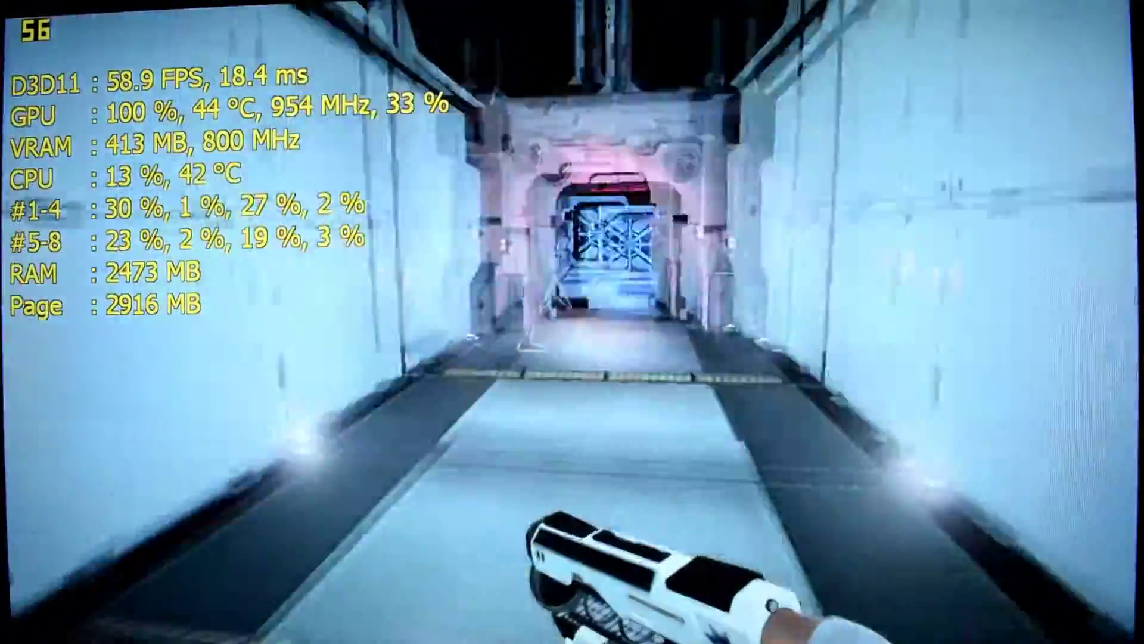
{"action": "key", "text": "w"}
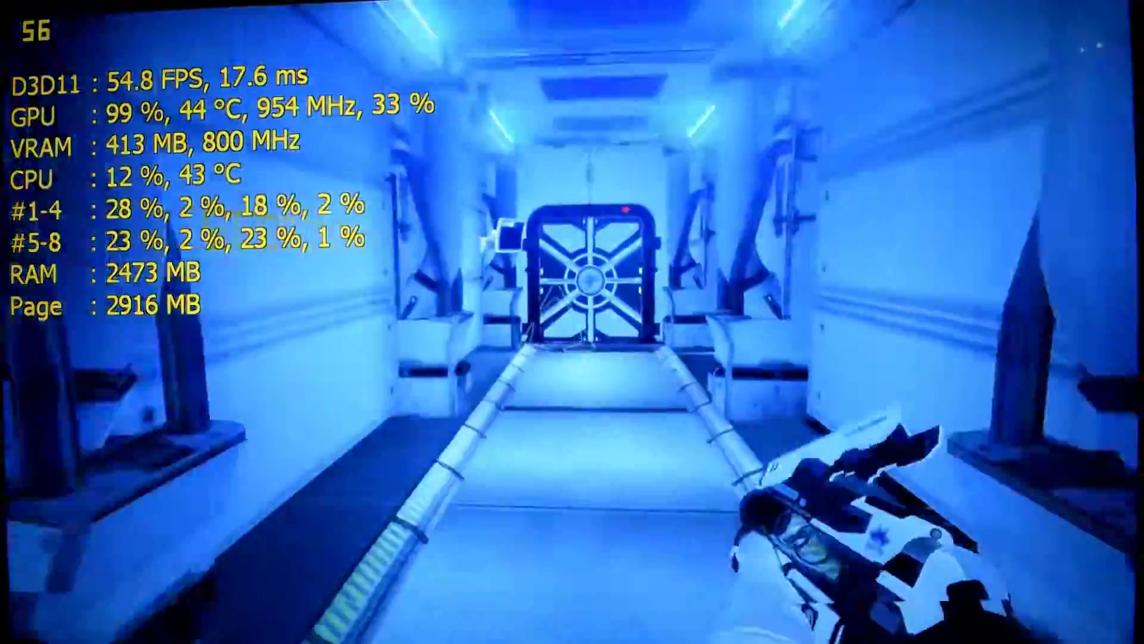
{"action": "key", "text": "w"}
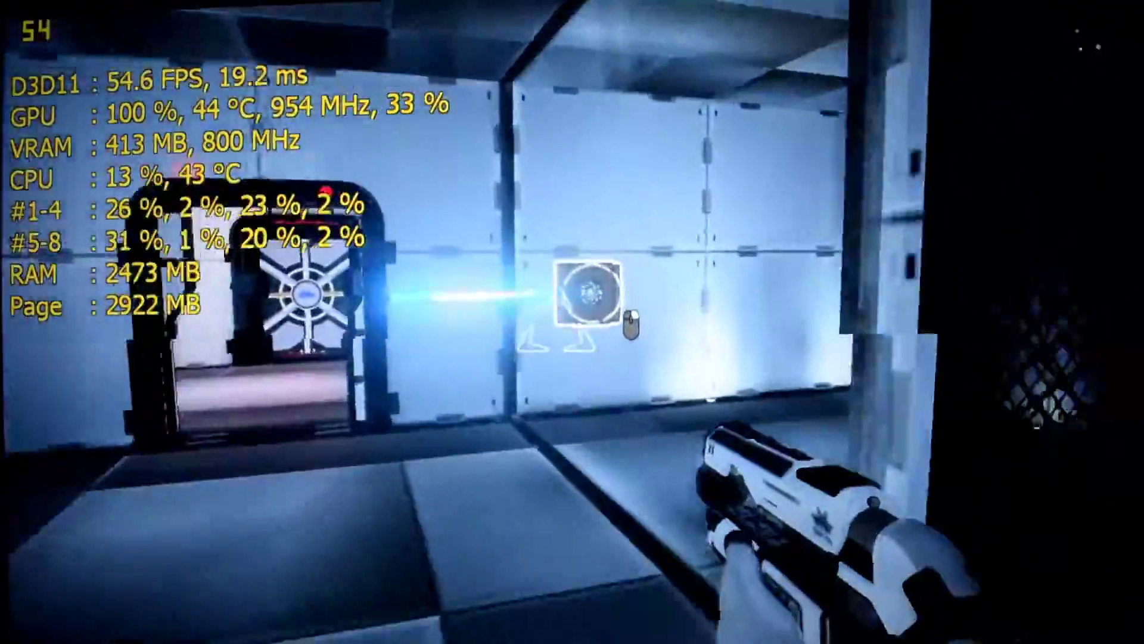
{"action": "key", "text": "w"}
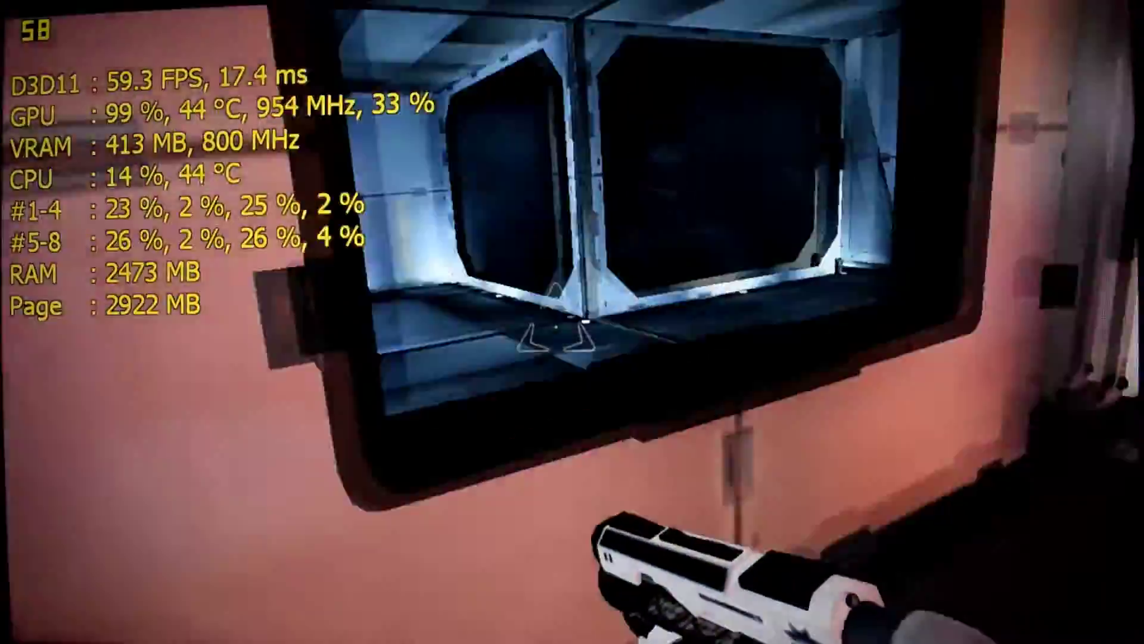
{"action": "key", "text": "w"}
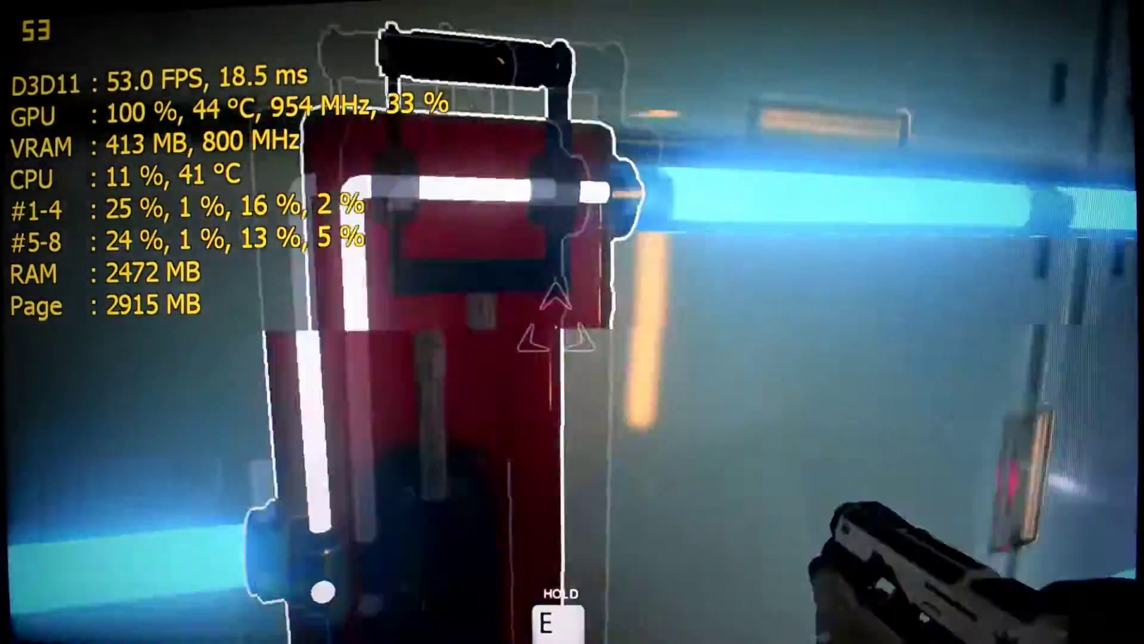
{"action": "key", "text": "e"}
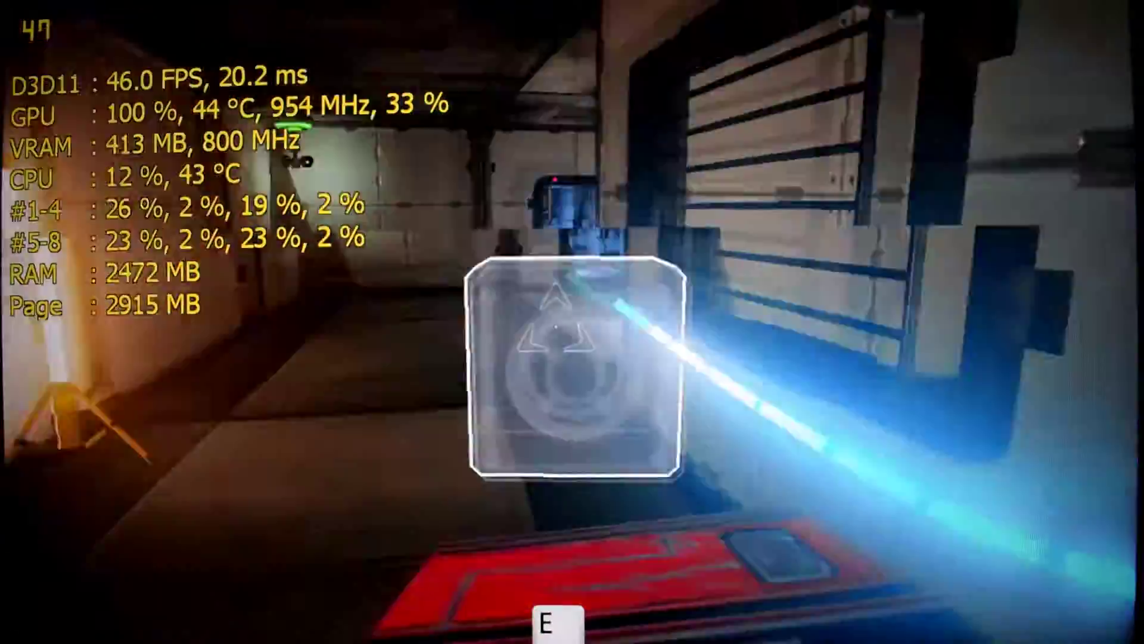
{"action": "key", "text": "e"}
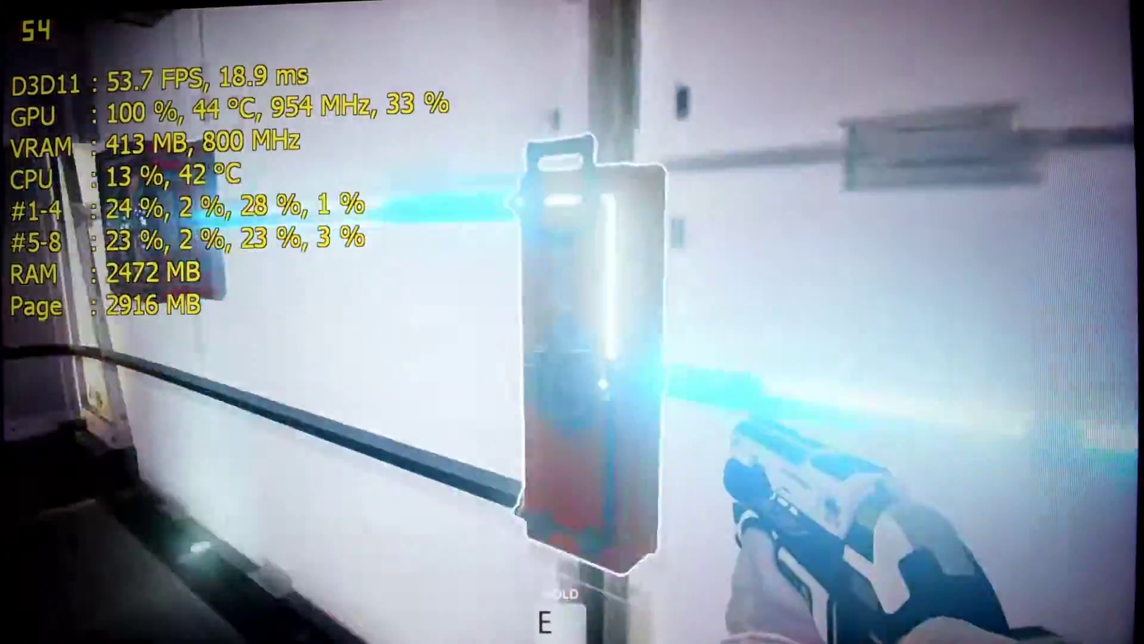
{"action": "key", "text": "e"}
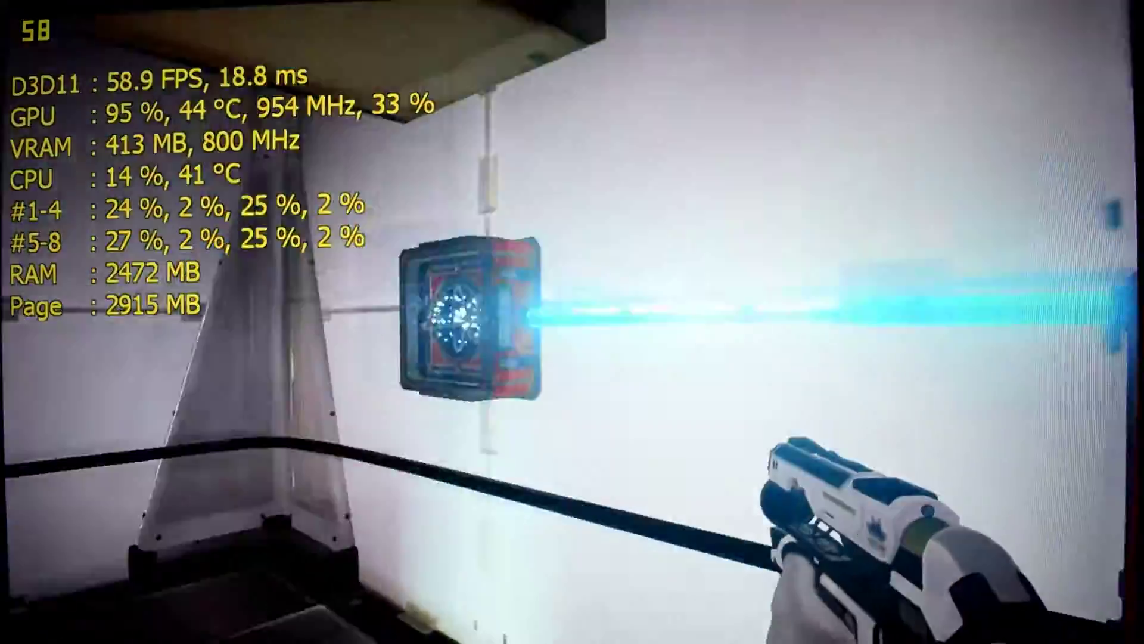
{"action": "left_click", "coordinate": [554, 322]}
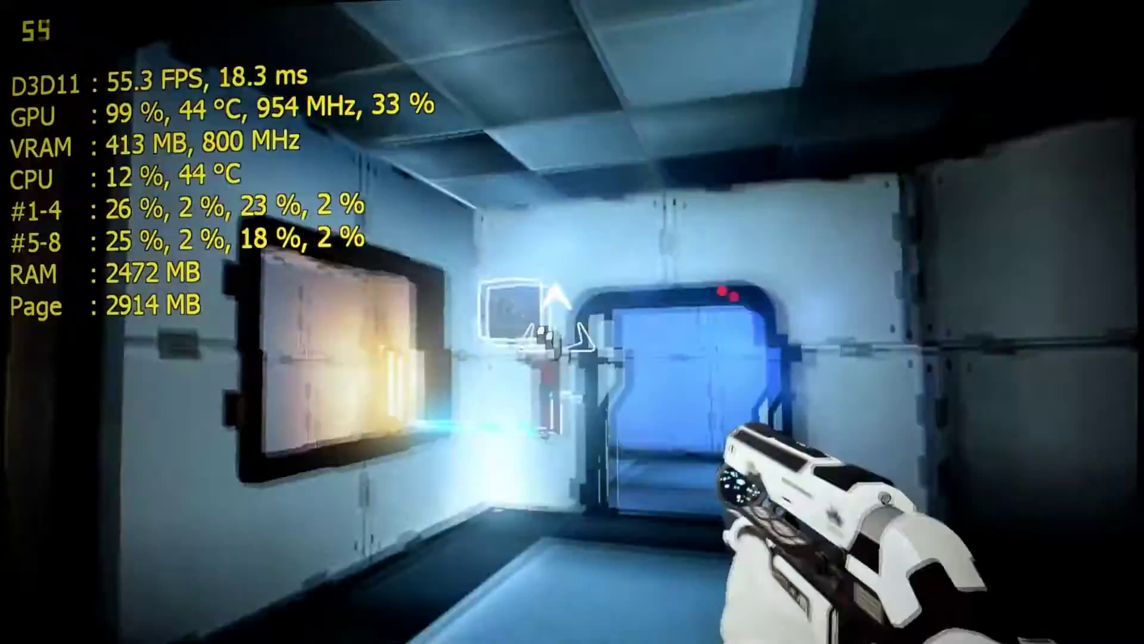
{"action": "left_click", "coordinate": [555, 321]}
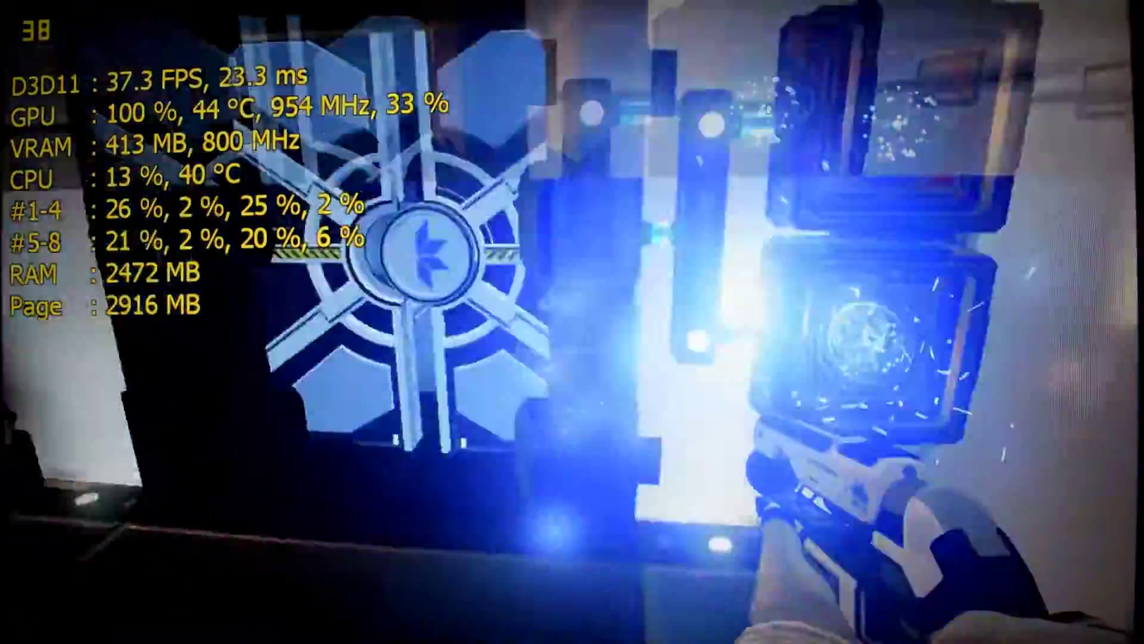
{"action": "key", "text": "e"}
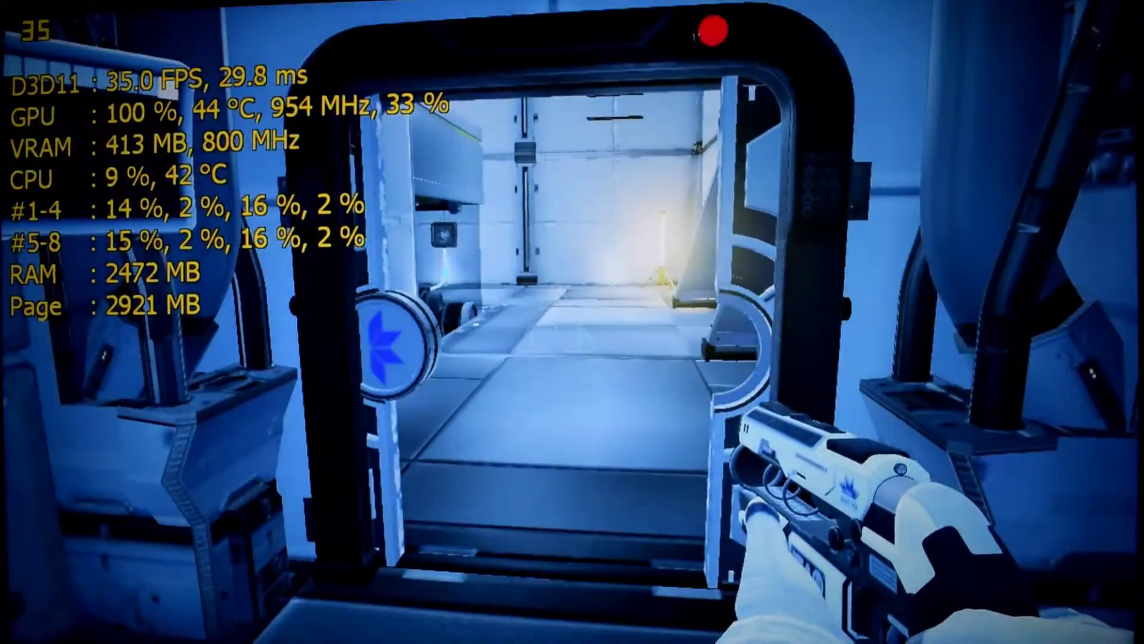
{"action": "key", "text": "w"}
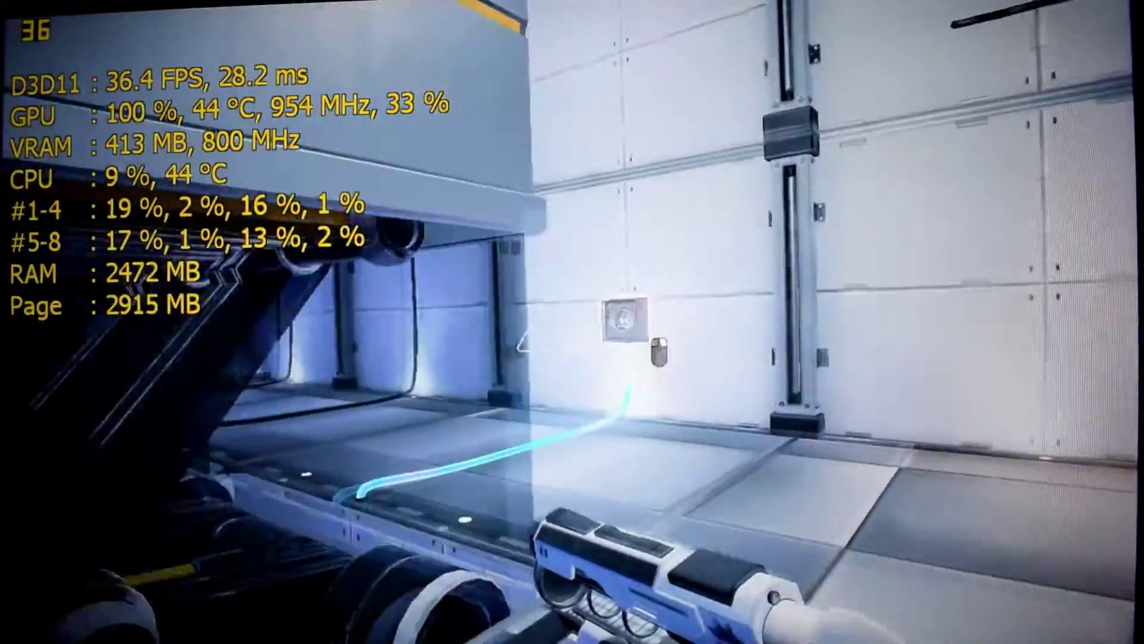
{"action": "left_click", "coordinate": [524, 343]}
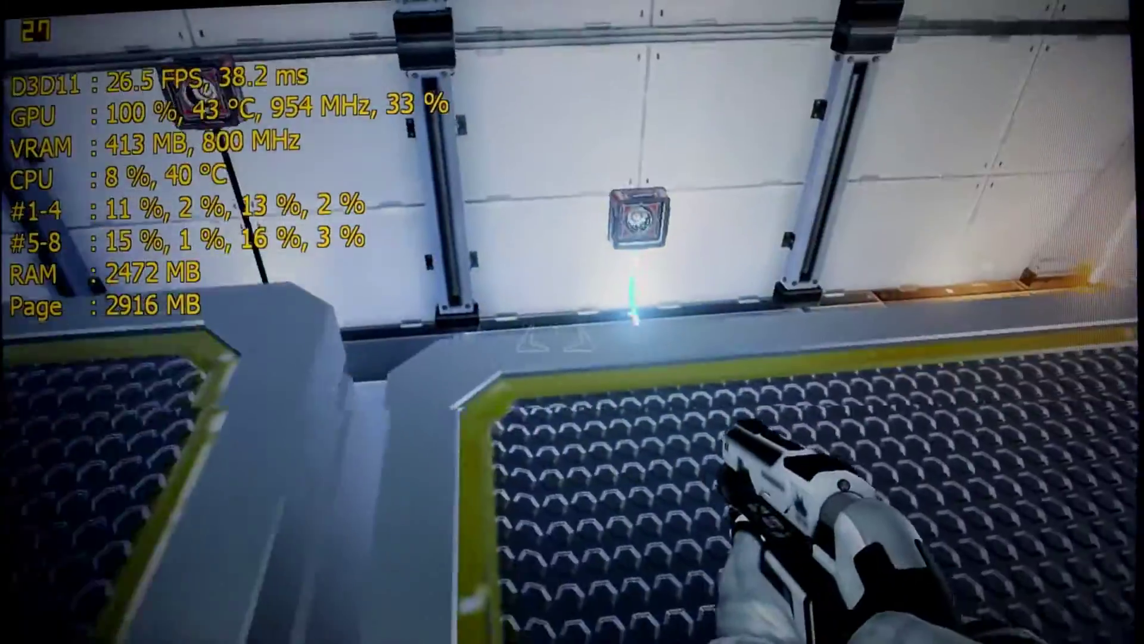
{"action": "left_click", "coordinate": [589, 358]}
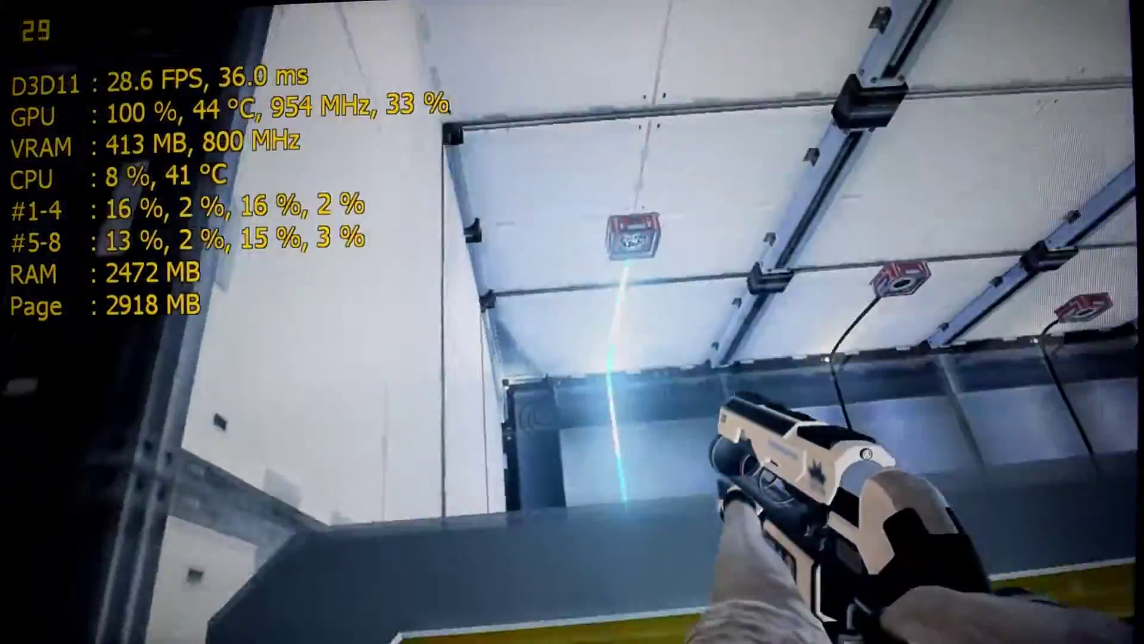
{"action": "left_click", "coordinate": [572, 322]}
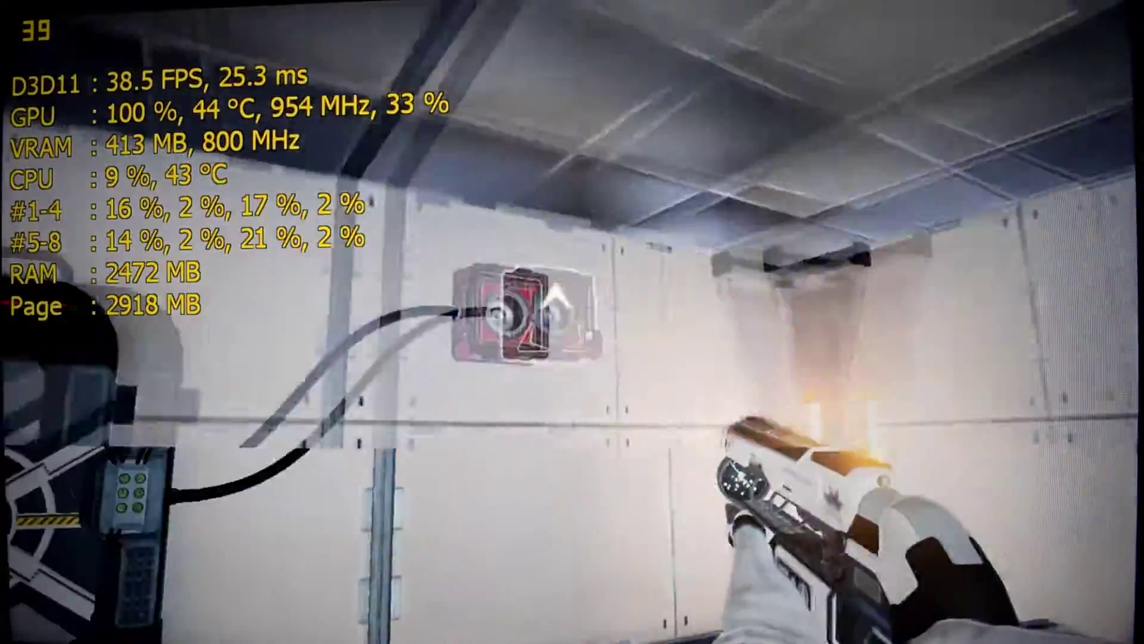
{"action": "left_click", "coordinate": [572, 322]}
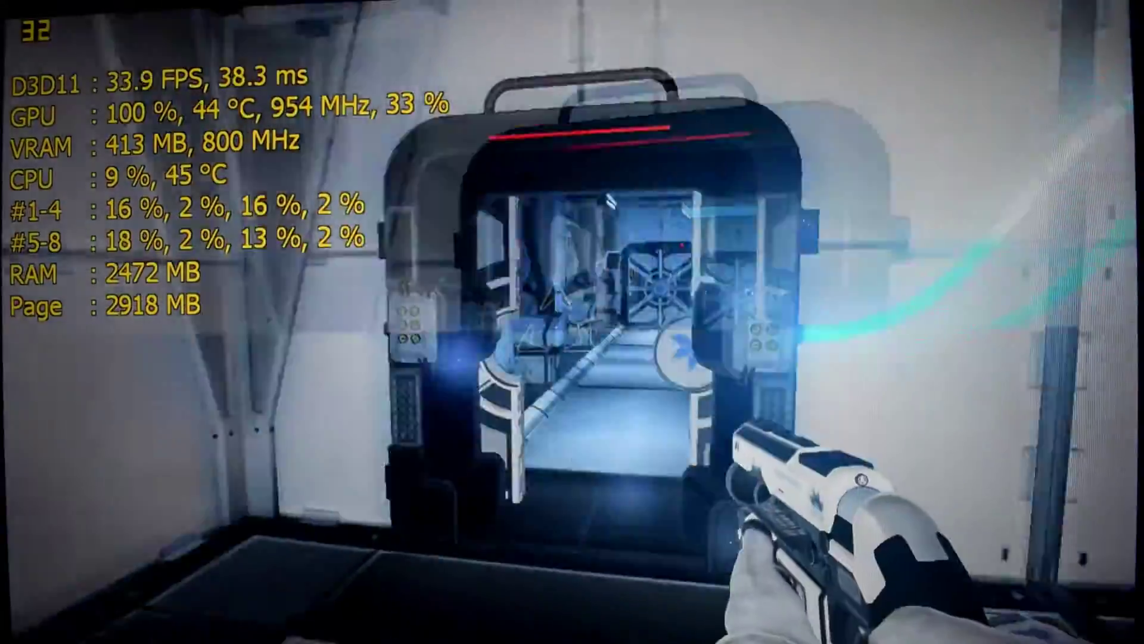
{"action": "key", "text": "w"}
{"action": "key", "text": "w"}
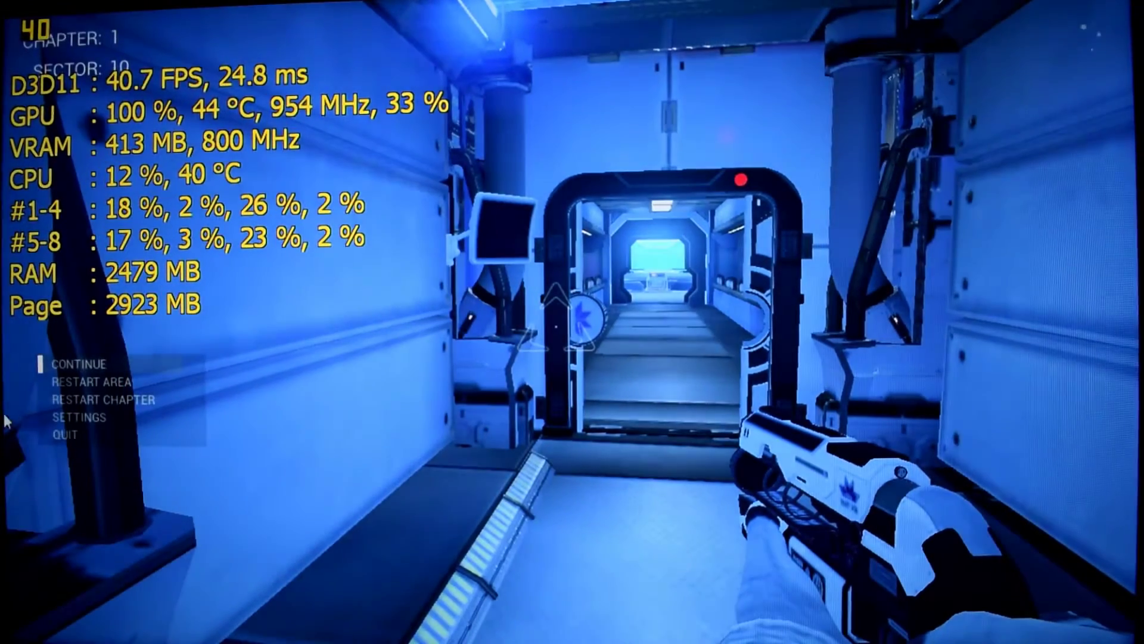
{"action": "key", "text": "Return"}
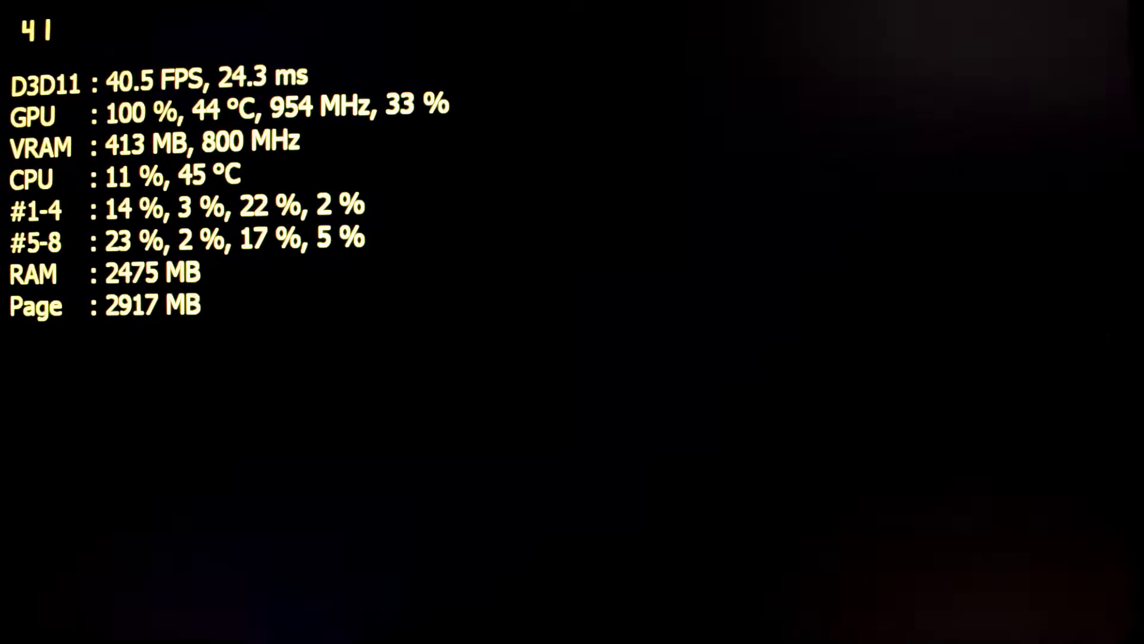